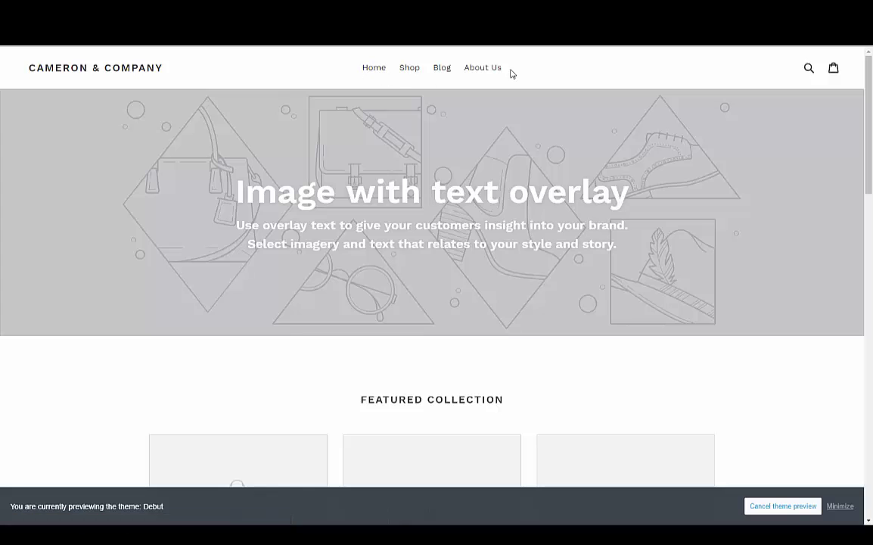
- Confirm in the Debut theme editor that the Header uses Main Menu, then return to Themes
click(61, 47)
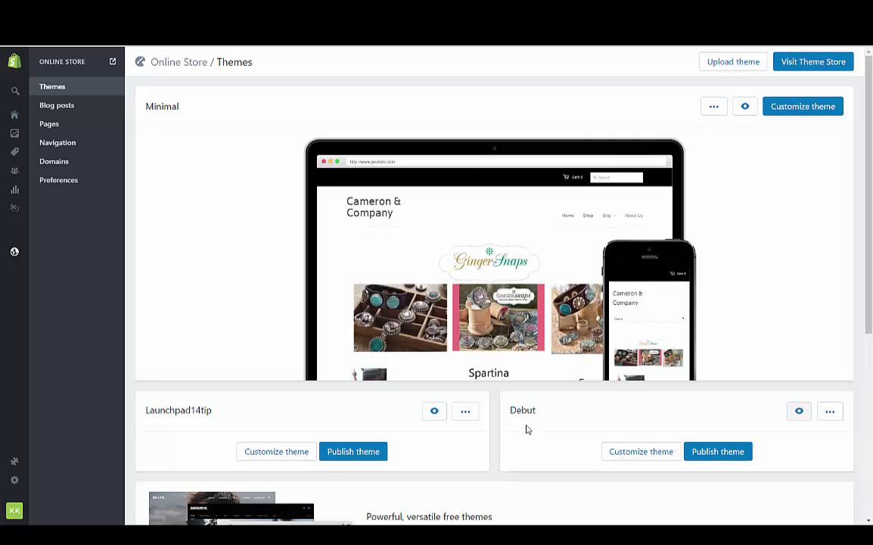
click(639, 452)
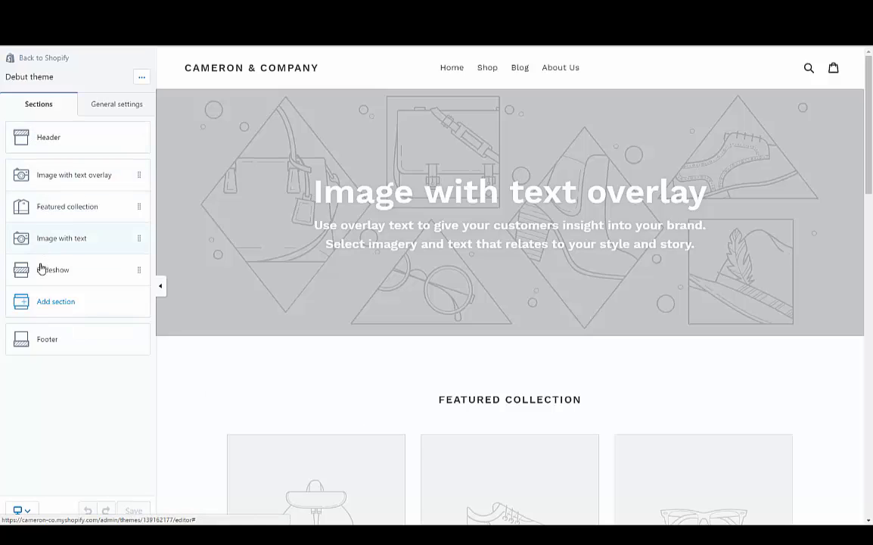
click(50, 138)
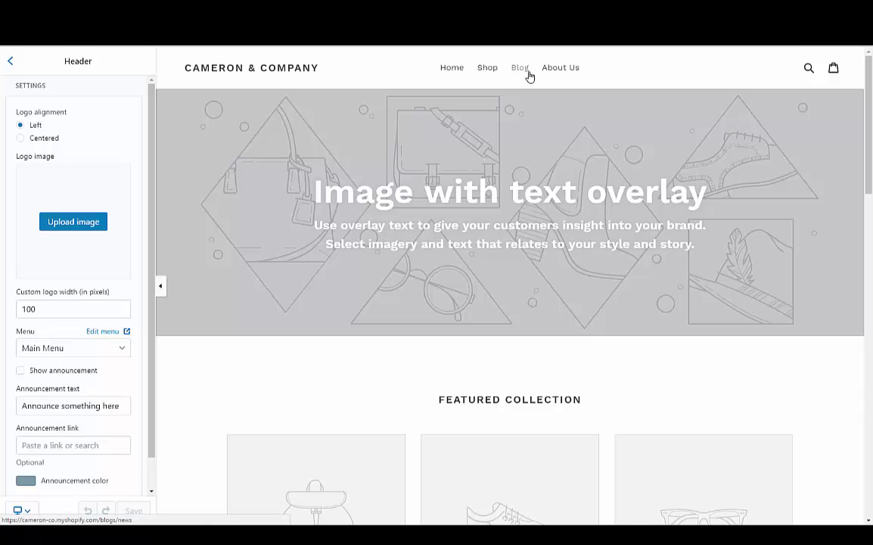
click(11, 61)
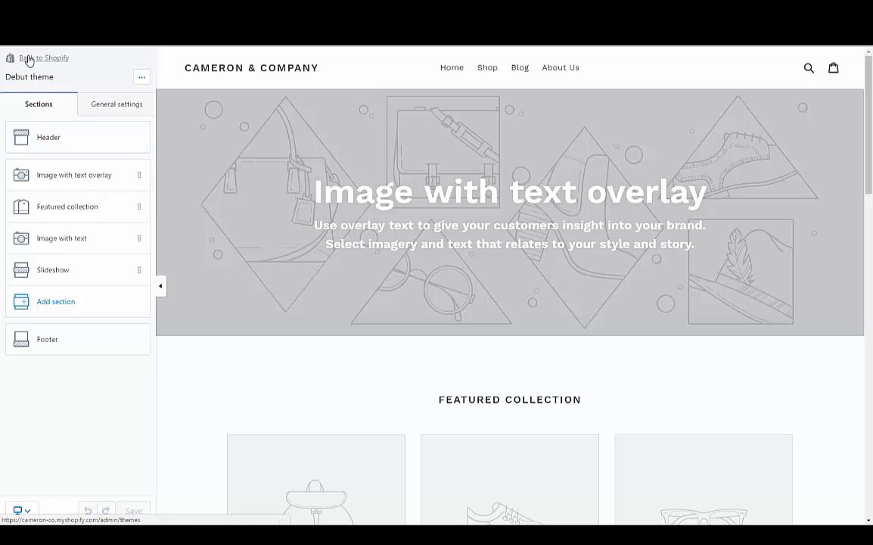
click(27, 59)
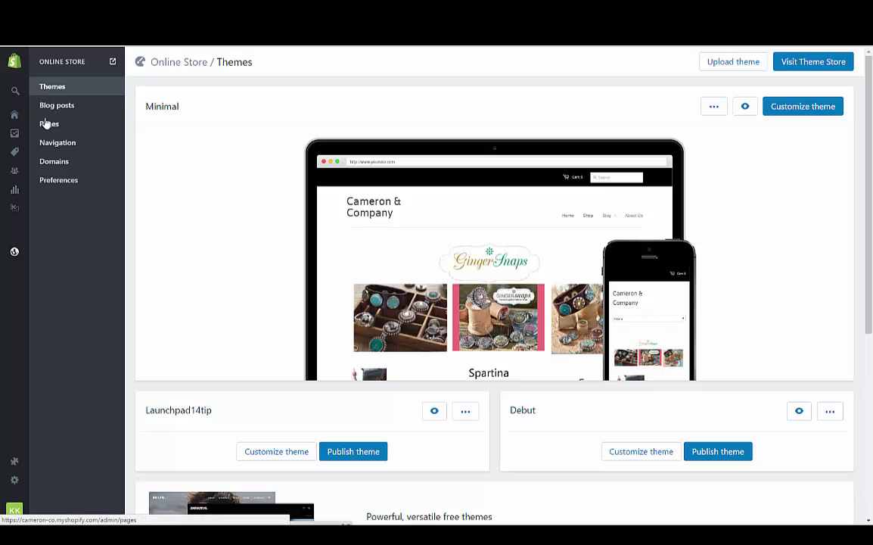
- Open the Main Menu under Navigation and re-enter the Shop item's name as 'Shop'
click(14, 260)
click(53, 144)
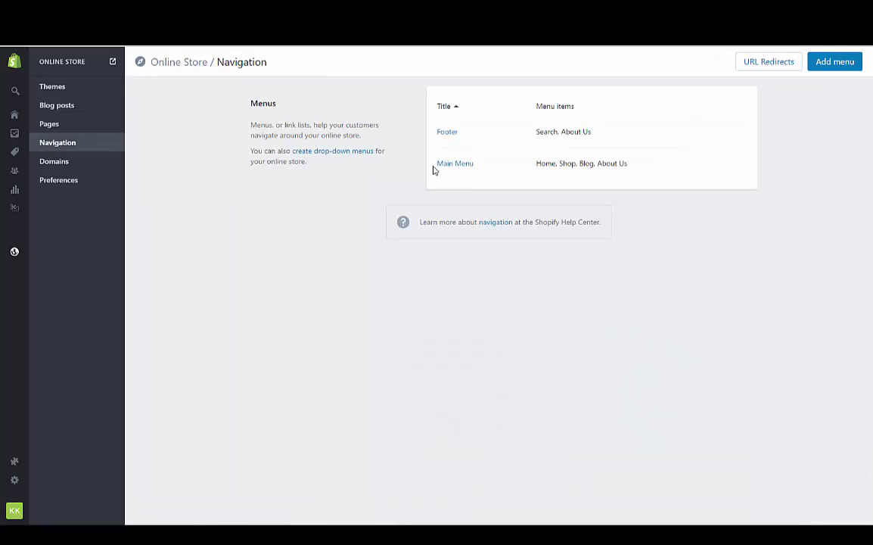
click(442, 165)
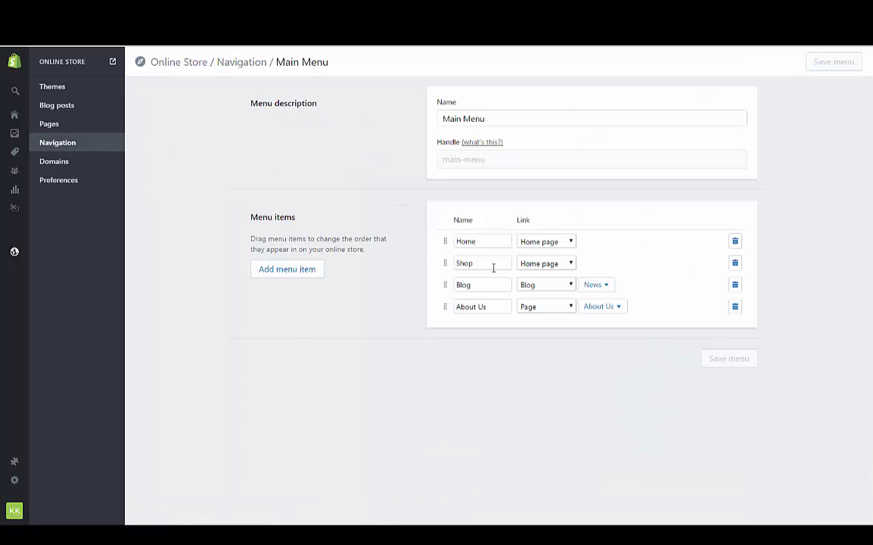
double_click(491, 263)
text(Sh)
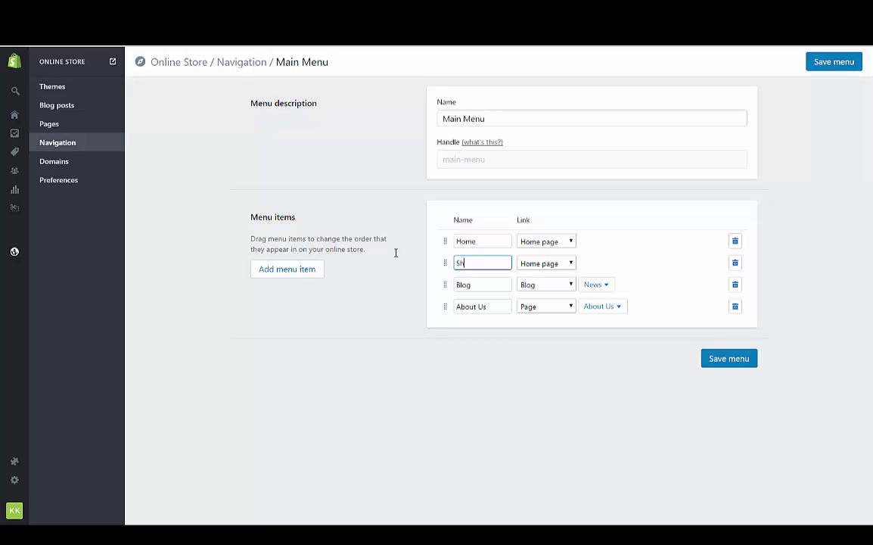
text(op)
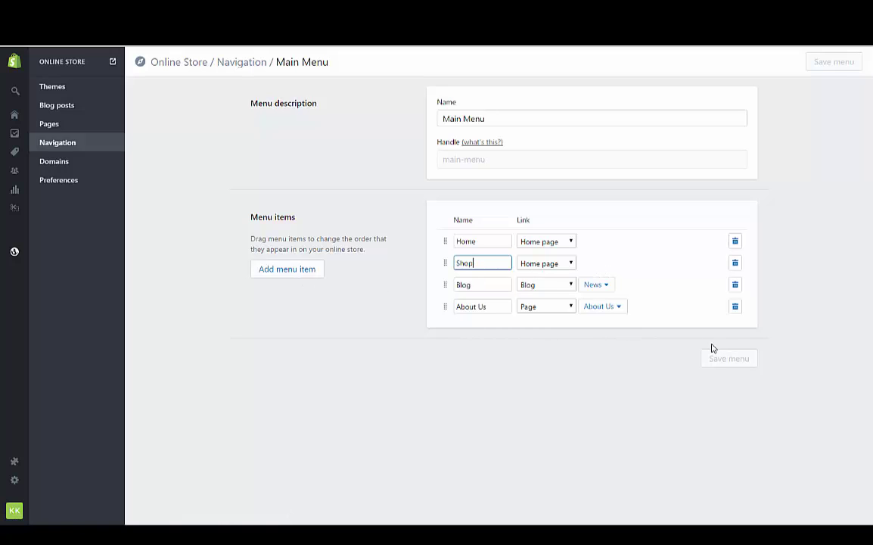
- Keep the Shop item linked to Home page, save Main Menu, and return to Navigation
click(551, 271)
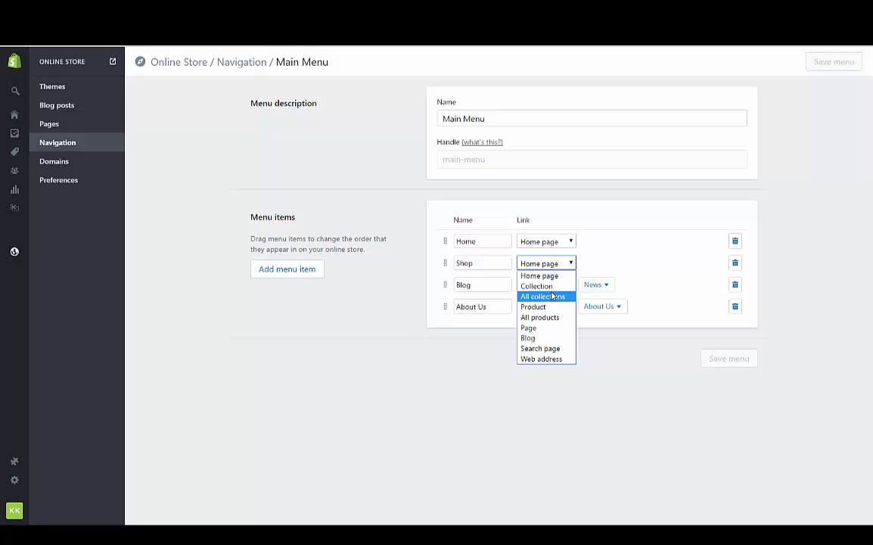
click(552, 289)
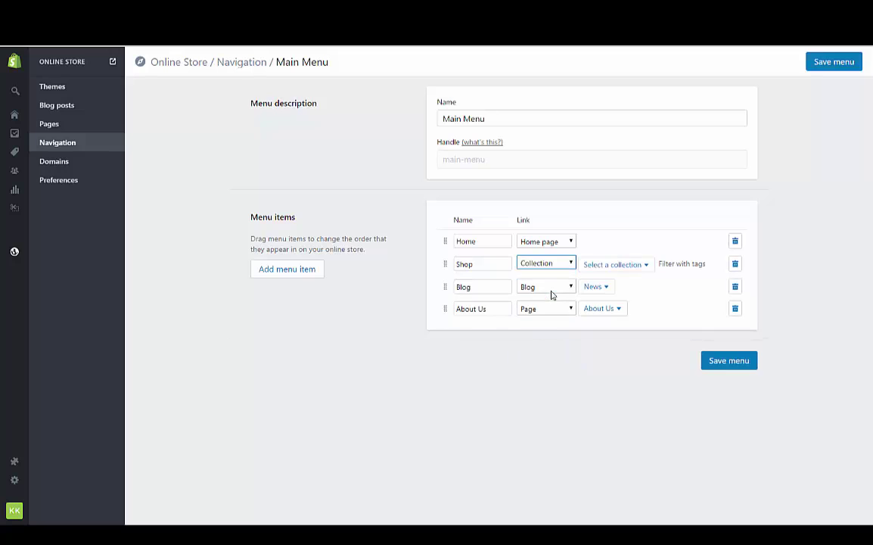
click(617, 273)
click(617, 272)
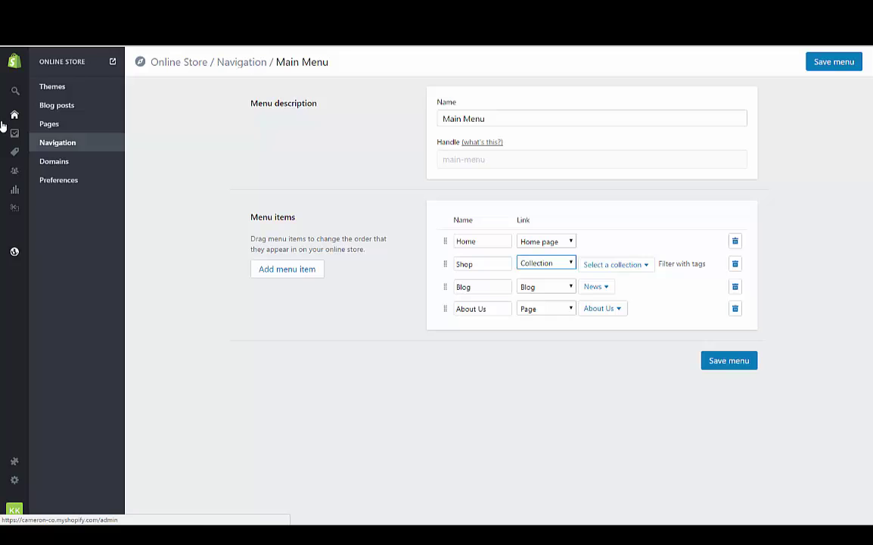
mouse_move(34, 134)
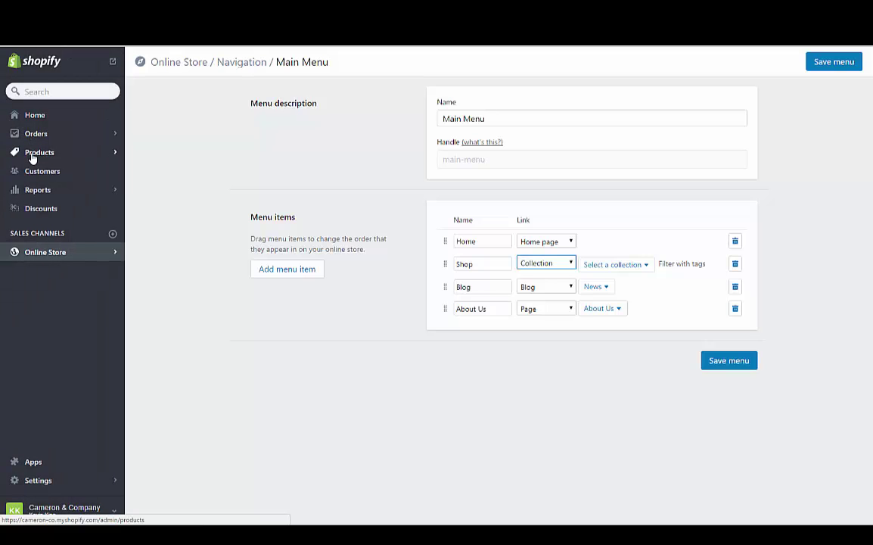
click(560, 265)
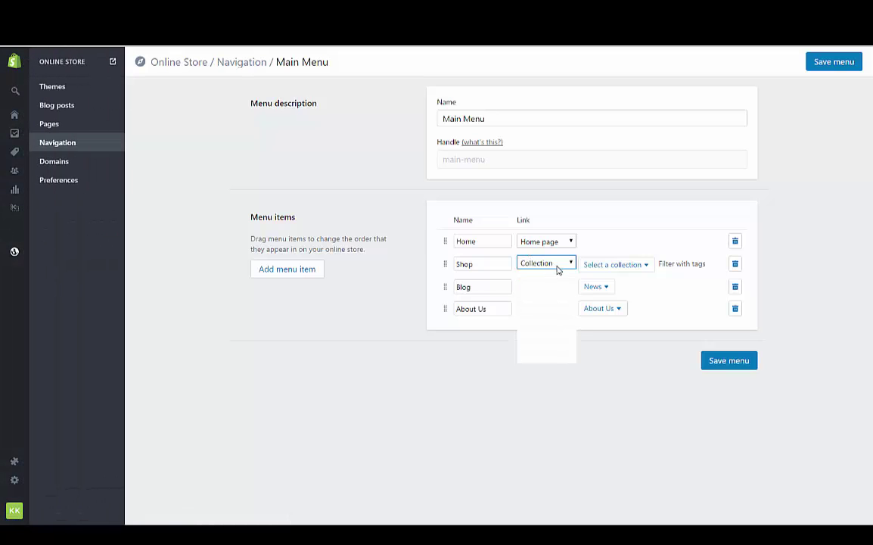
click(556, 275)
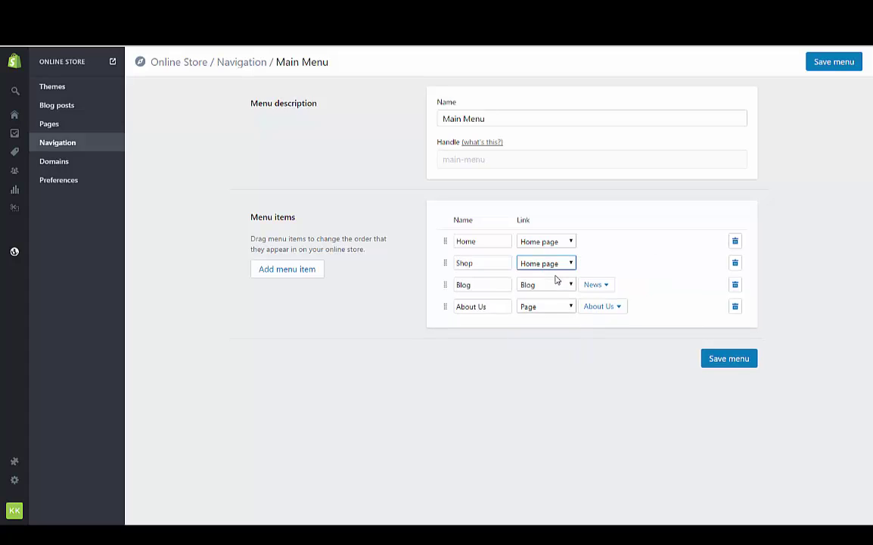
click(718, 361)
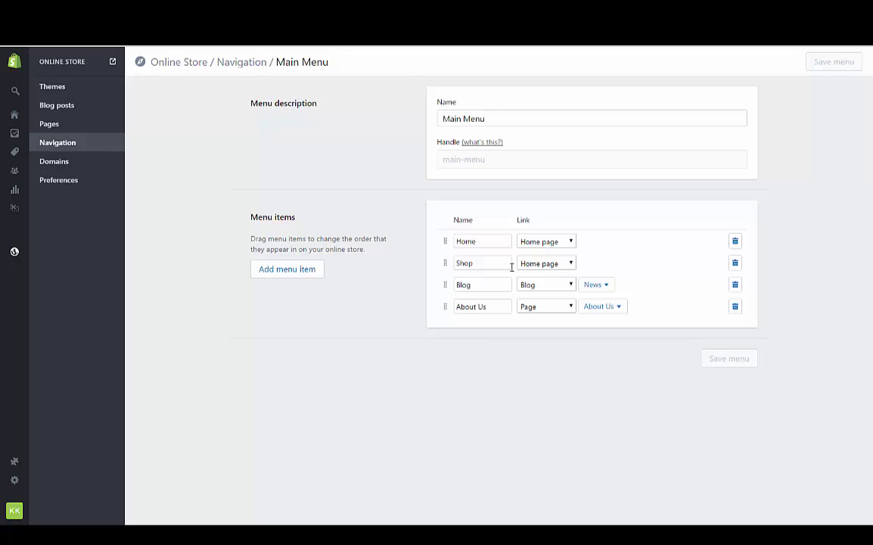
click(50, 146)
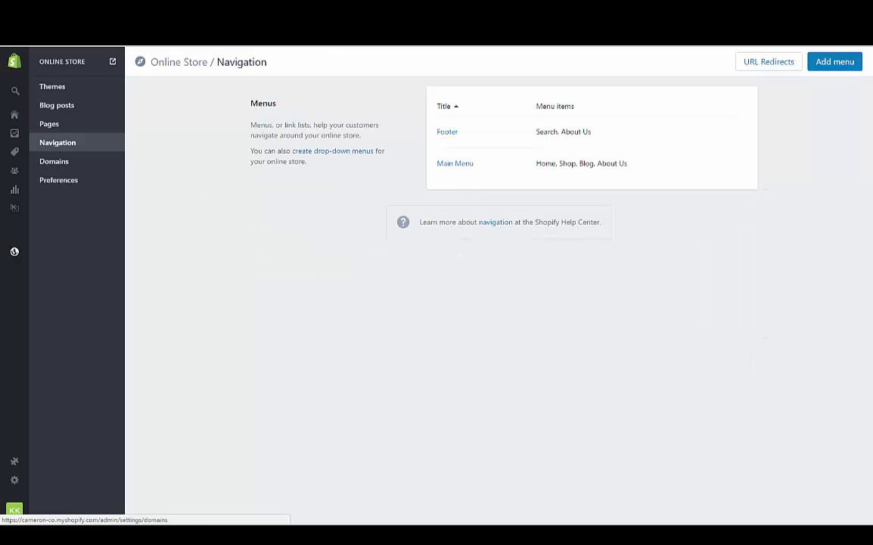
- Start a new menu named 'Shop' with a first item 'Dreses' and a second item slot
click(829, 74)
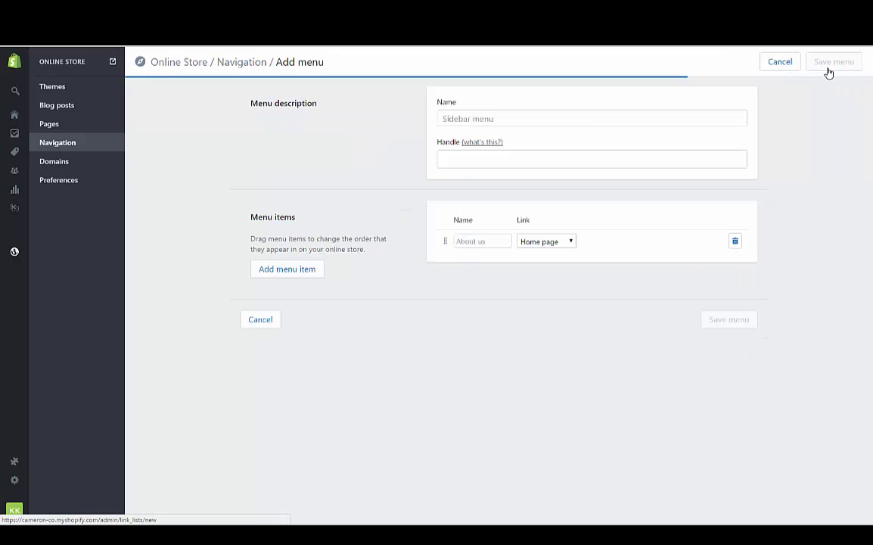
click(456, 116)
text(Shop)
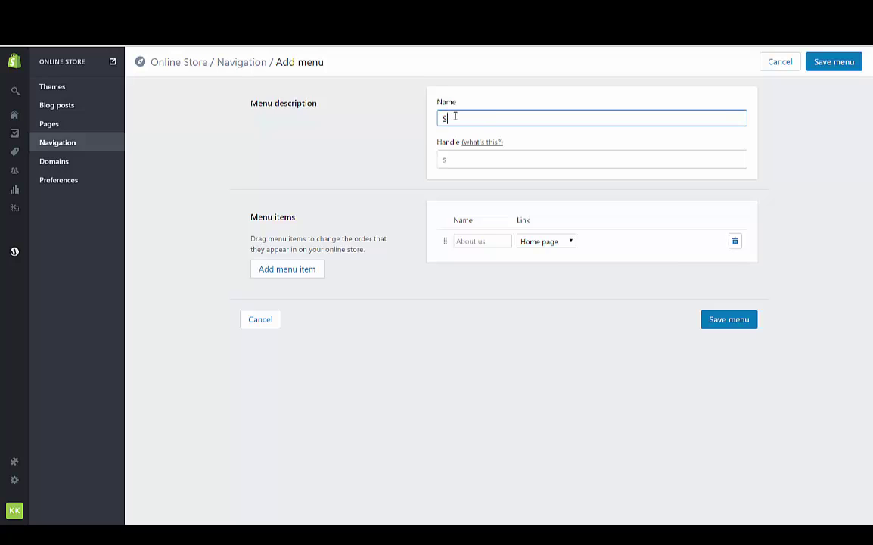
click(475, 242)
text(Dress)
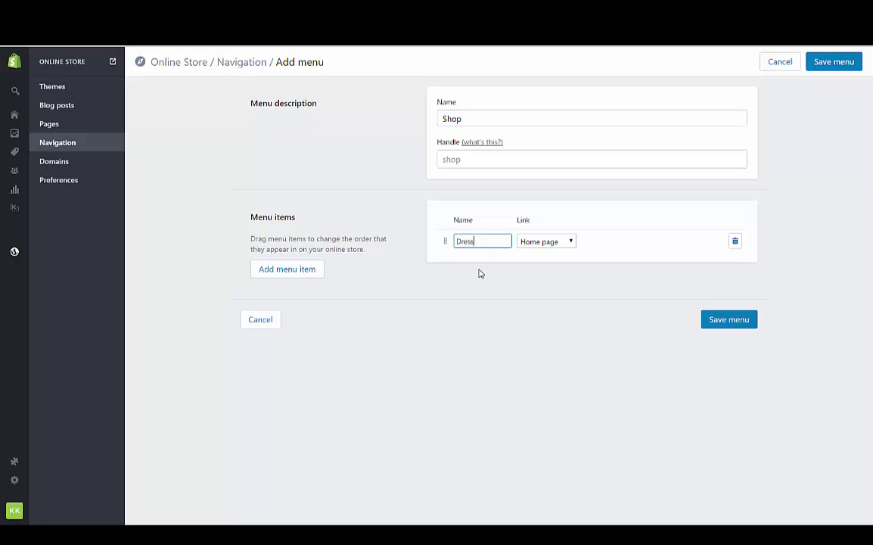
click(268, 273)
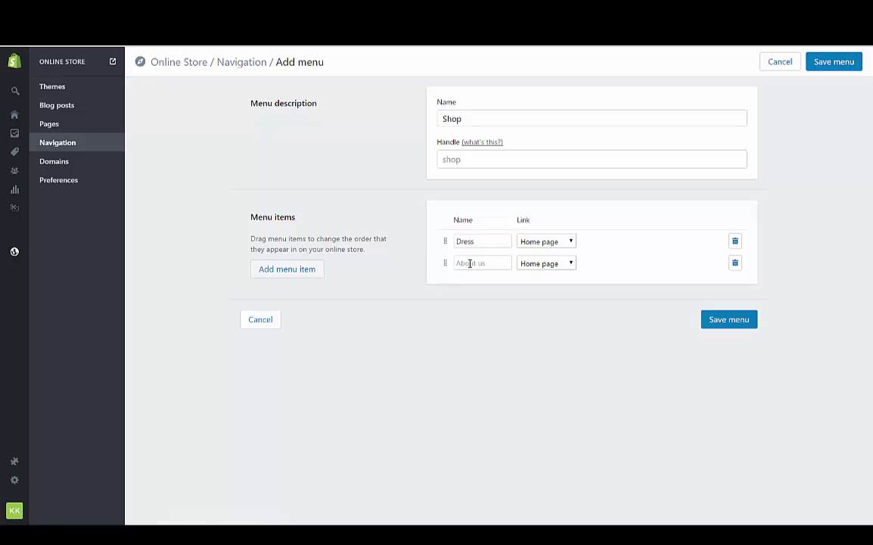
click(495, 242)
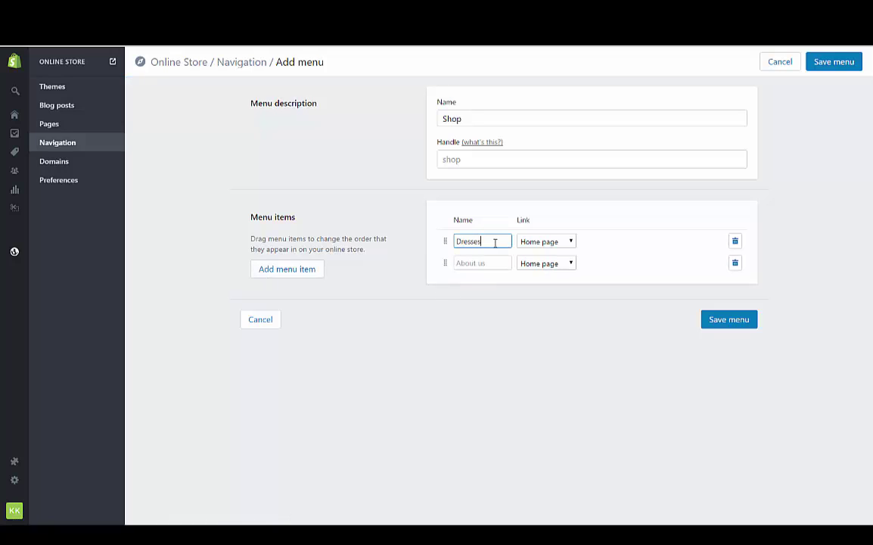
text(es)
click(480, 263)
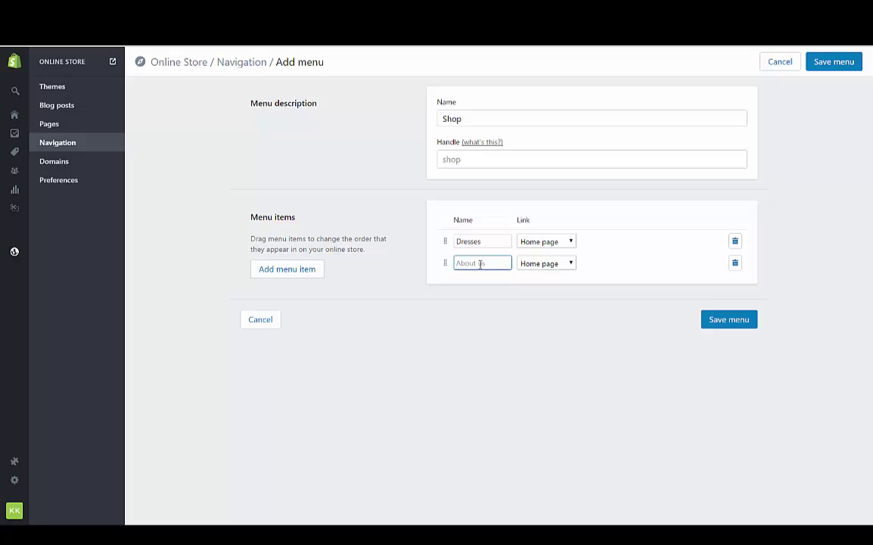
- Link the Dresses item to Home page instead of the Frontpage collection
click(566, 243)
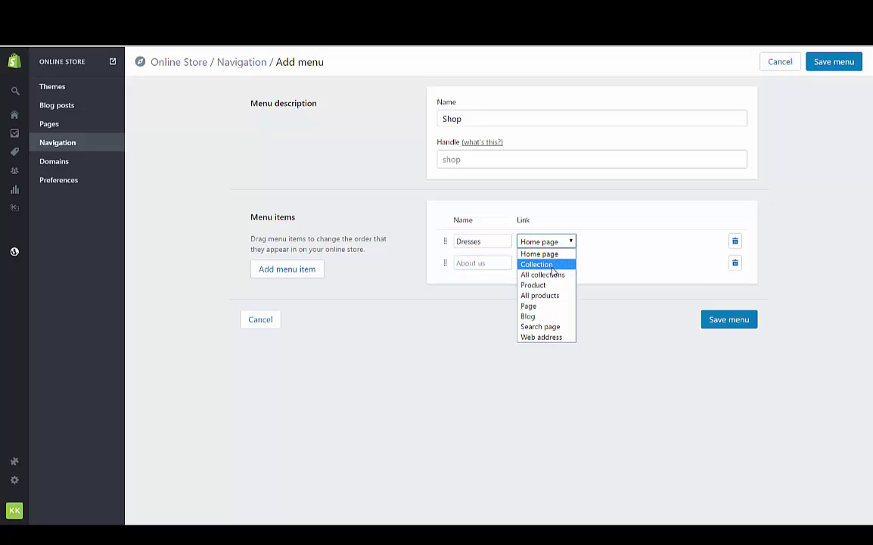
click(551, 264)
click(628, 245)
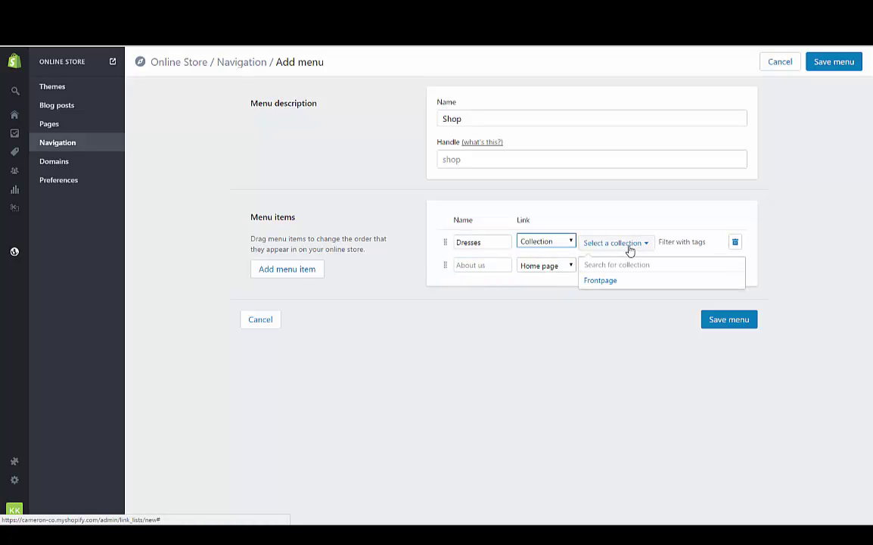
click(600, 285)
click(571, 242)
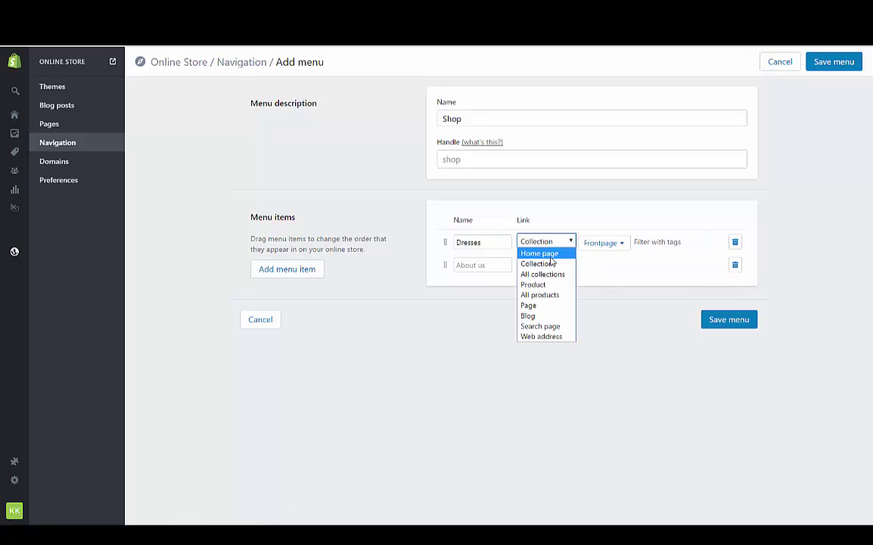
click(551, 256)
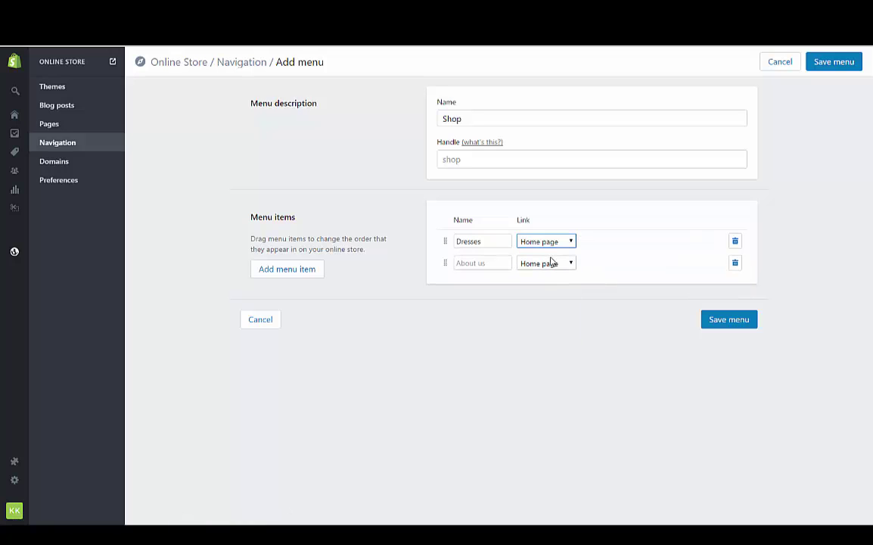
- Add the items 'Jewelr' and 'Accesories', then save the Shop menu
click(477, 263)
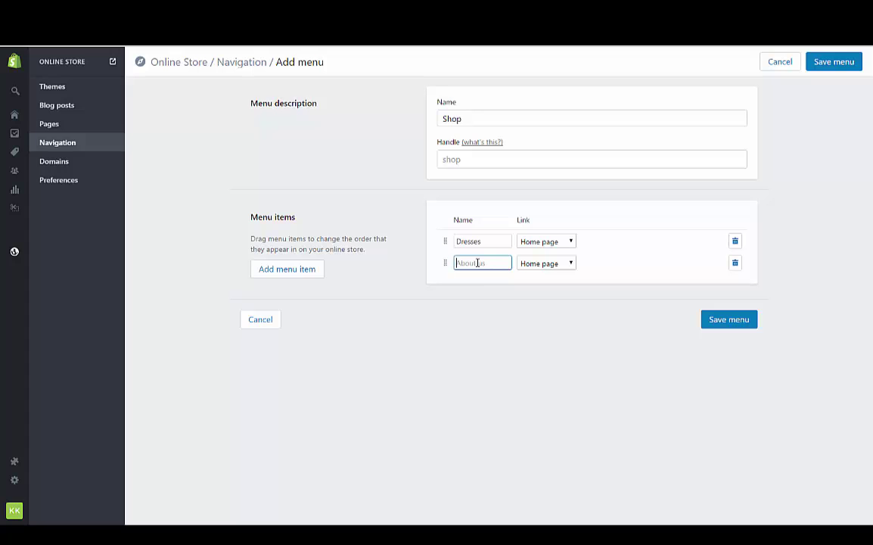
text(Jewelry)
click(284, 270)
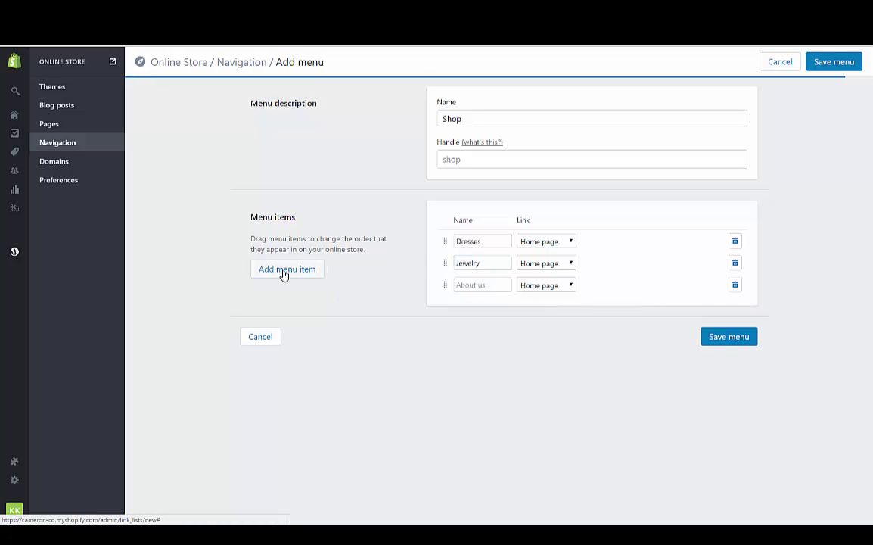
click(501, 287)
text(Acces)
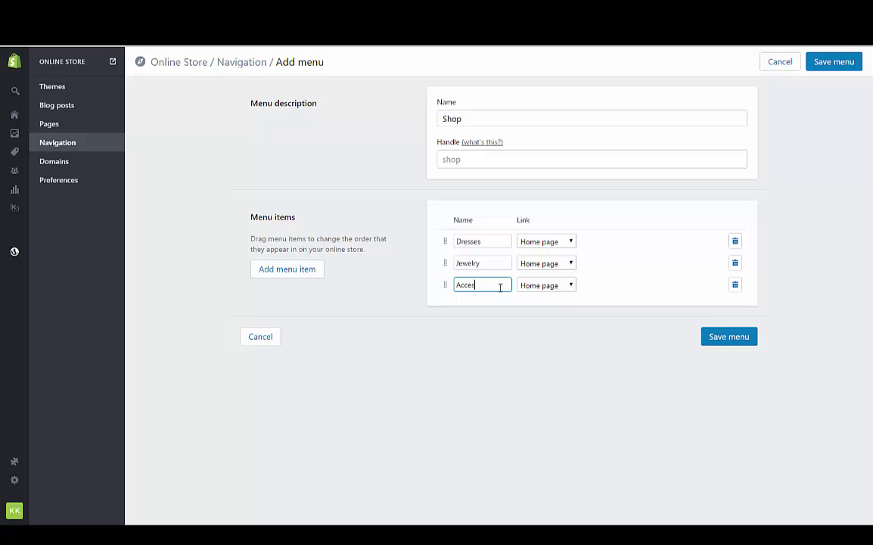
text(ories)
click(711, 344)
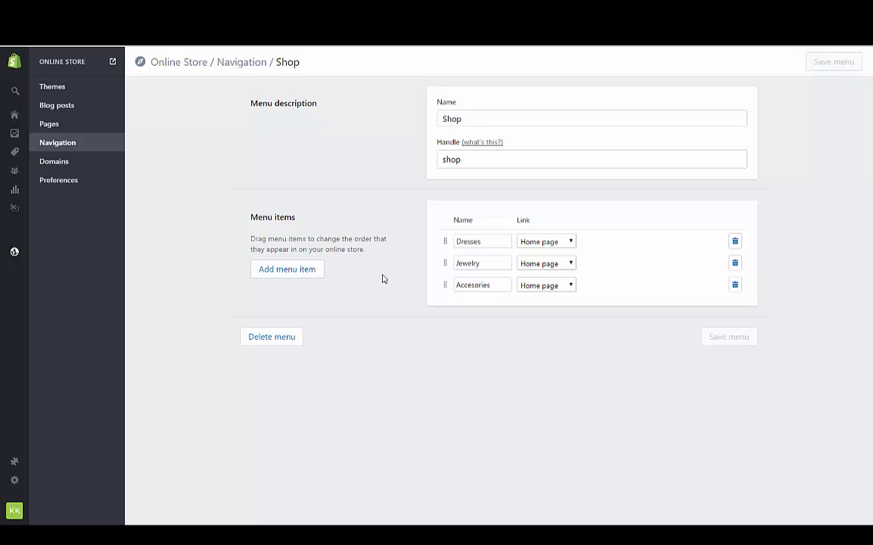
- Preview the Debut storefront and open the header Shop dropdown showing Dresses, Jewelry, Accesories
click(59, 145)
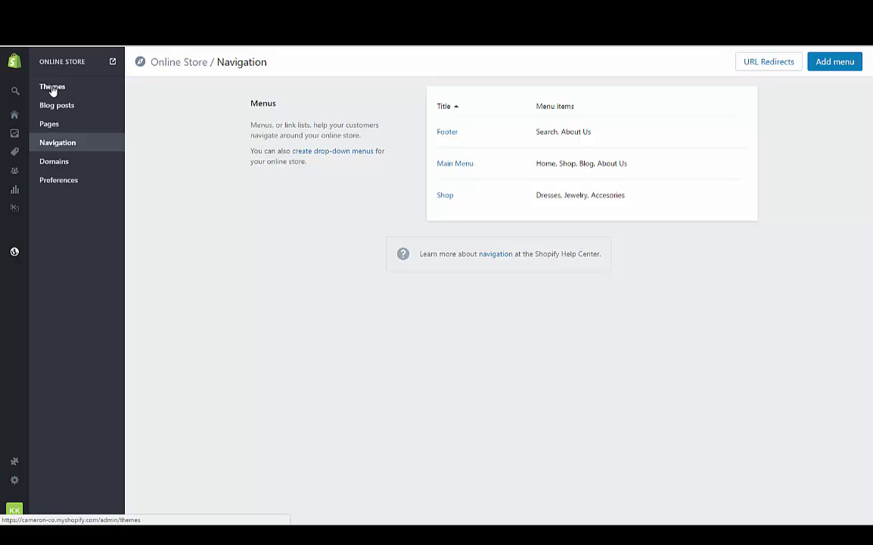
click(52, 88)
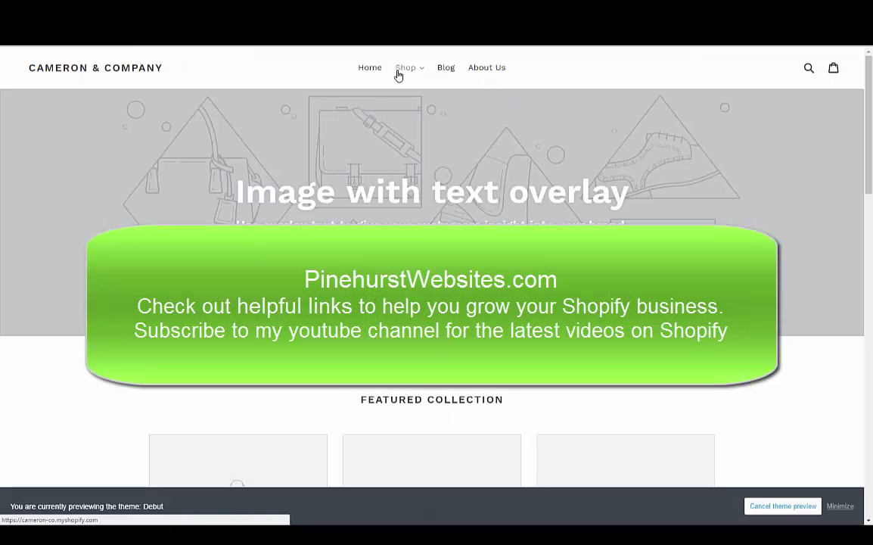
click(399, 74)
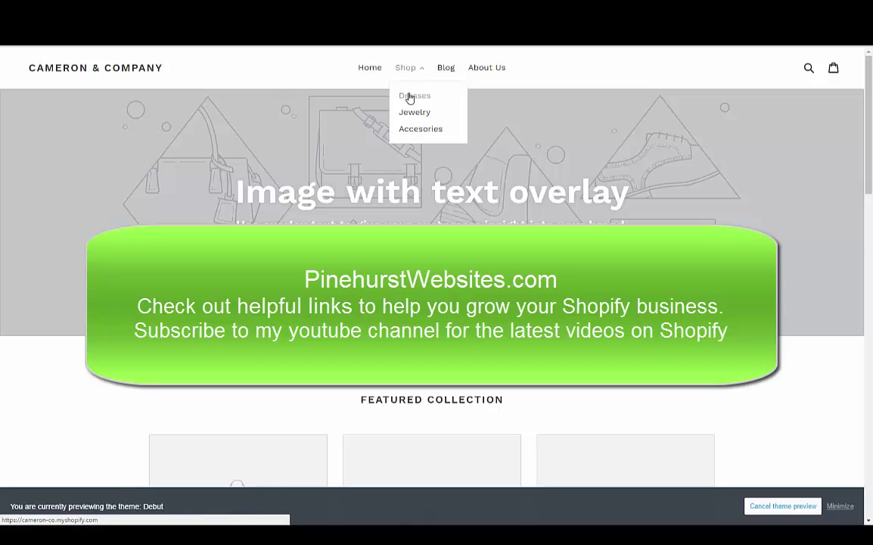
click(218, 74)
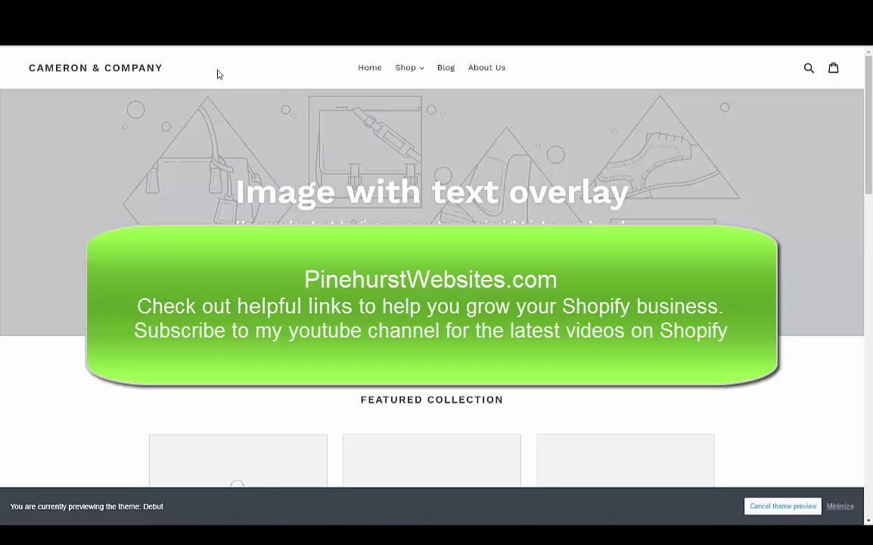